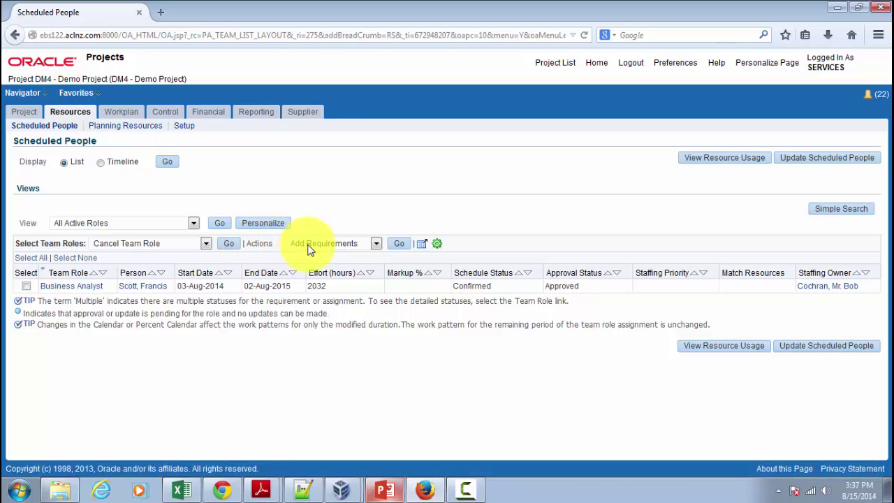
Start adding a requirement to the project's scheduled people and choose Business Analyst as its role.
click(399, 243)
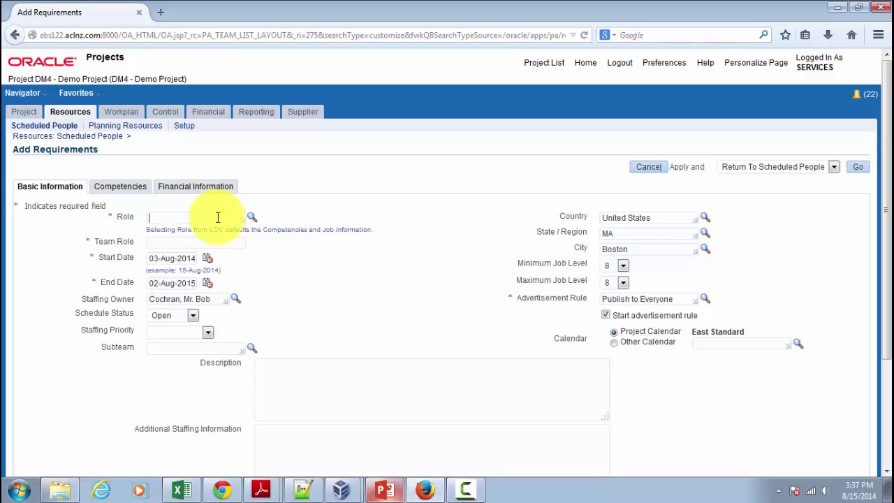
click(253, 218)
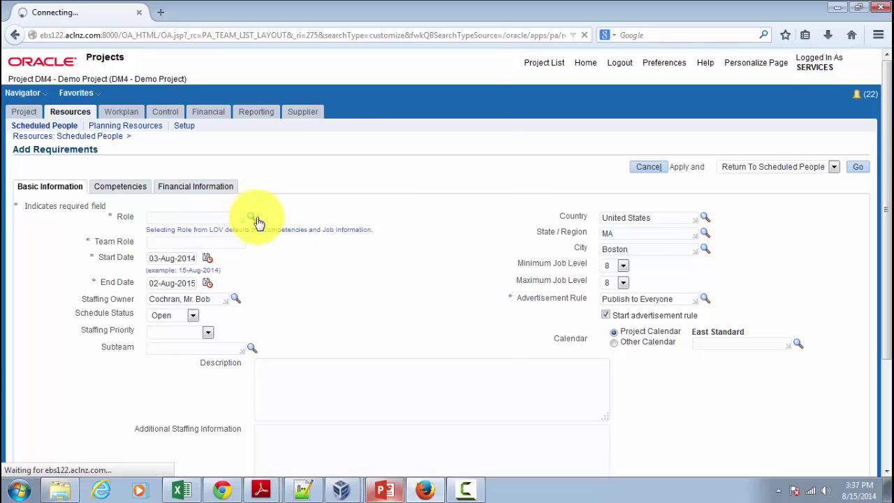
click(264, 119)
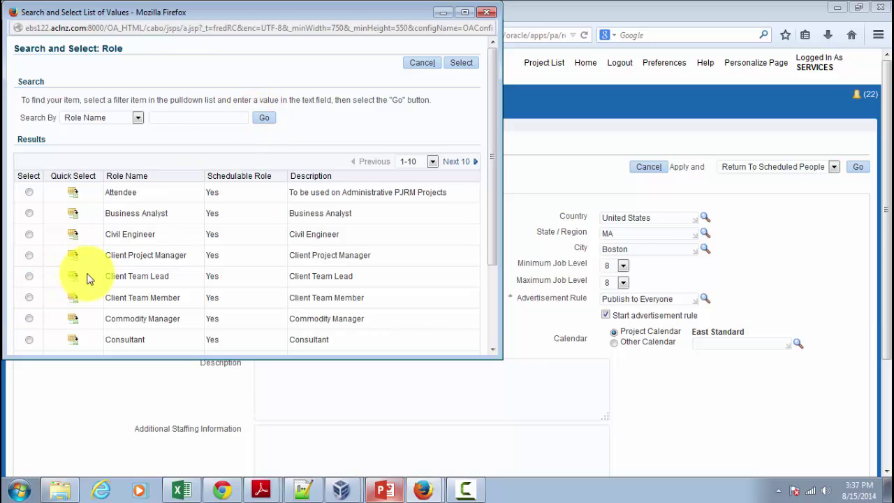
click(74, 214)
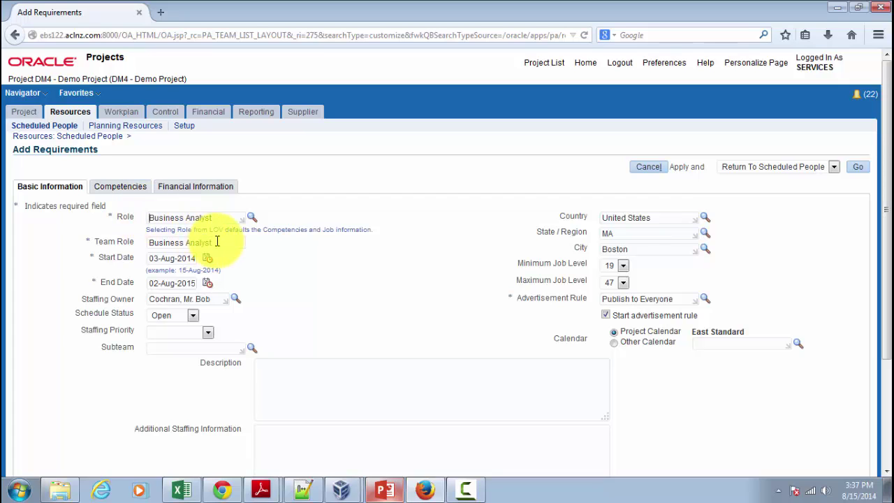
Rename the requirement's team role as Senior Consultant.
drag(217, 242, 150, 242)
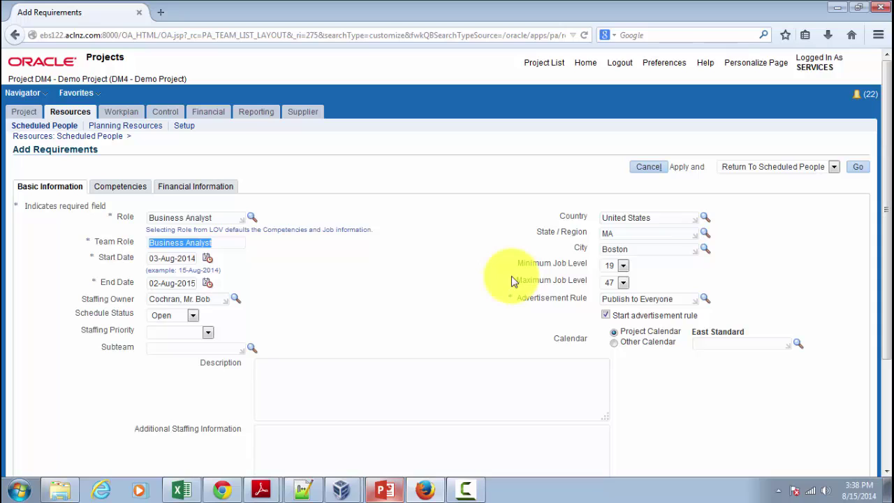
text(Sen)
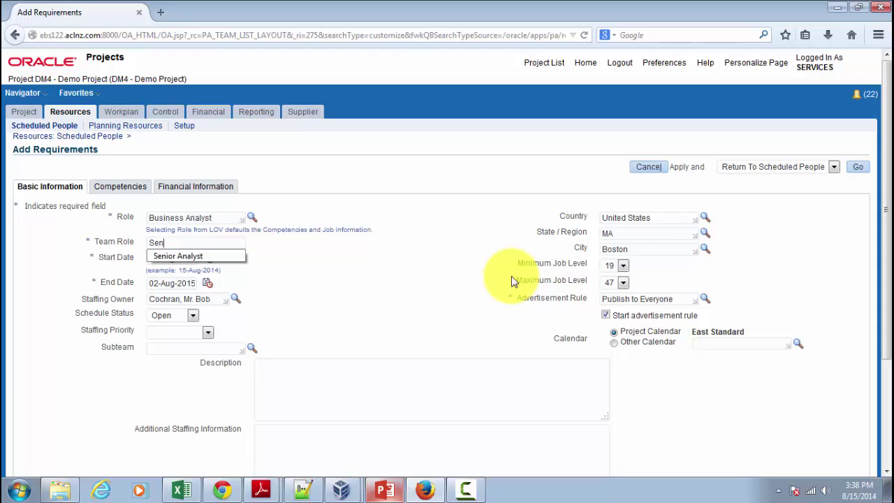
text(ior Consultant)
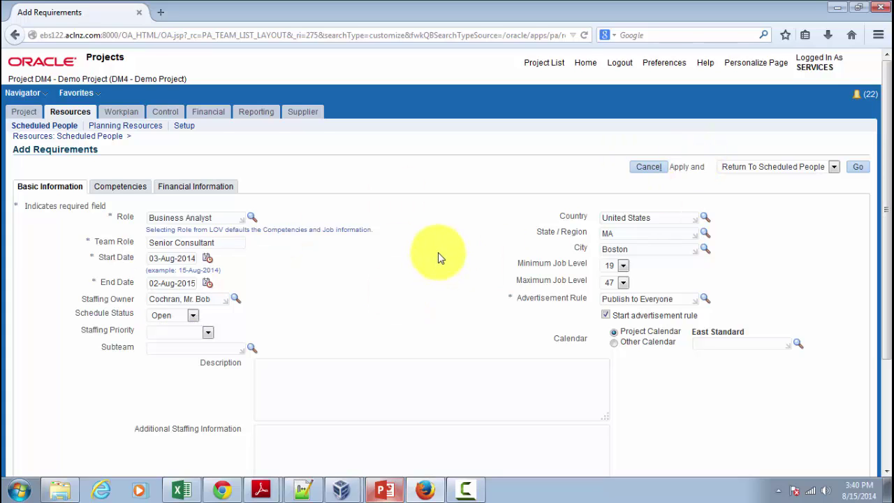
Check which schedule statuses are available for the requirement without choosing another one.
scroll(438, 253, down, 2)
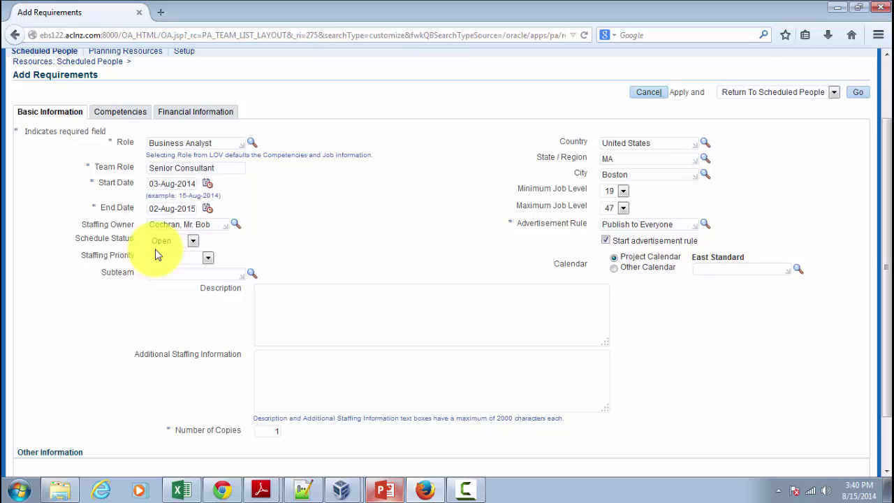
click(195, 241)
click(197, 241)
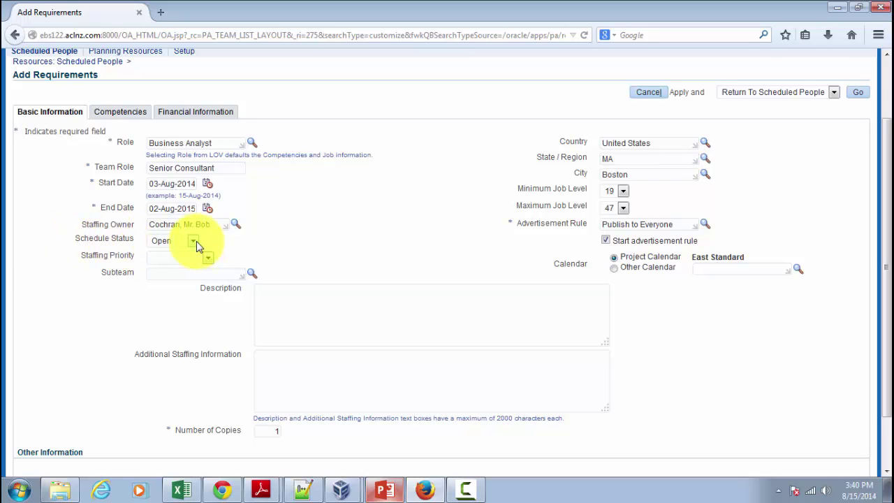
click(196, 241)
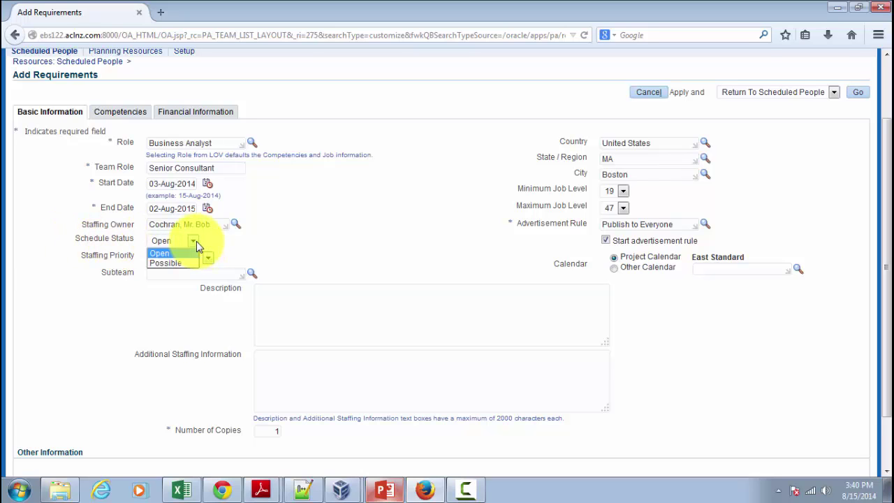
click(335, 237)
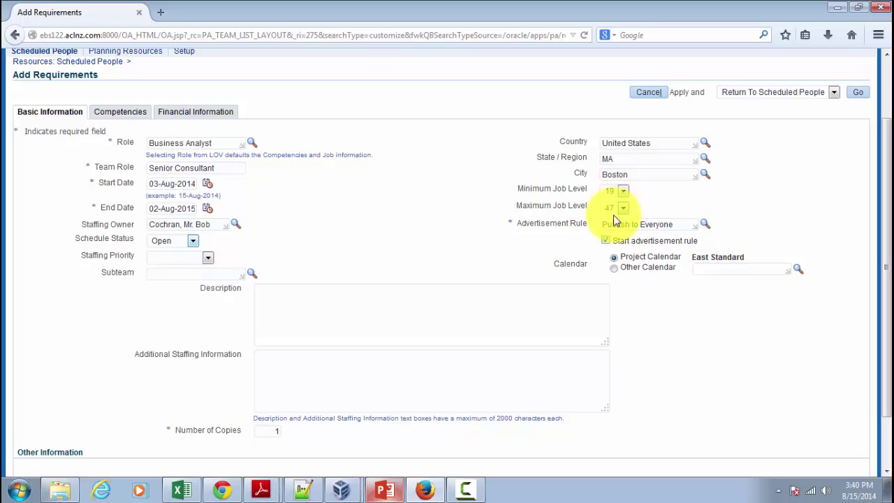
Set the requirement's minimum job level to 16 and its maximum job level to 40.
click(623, 192)
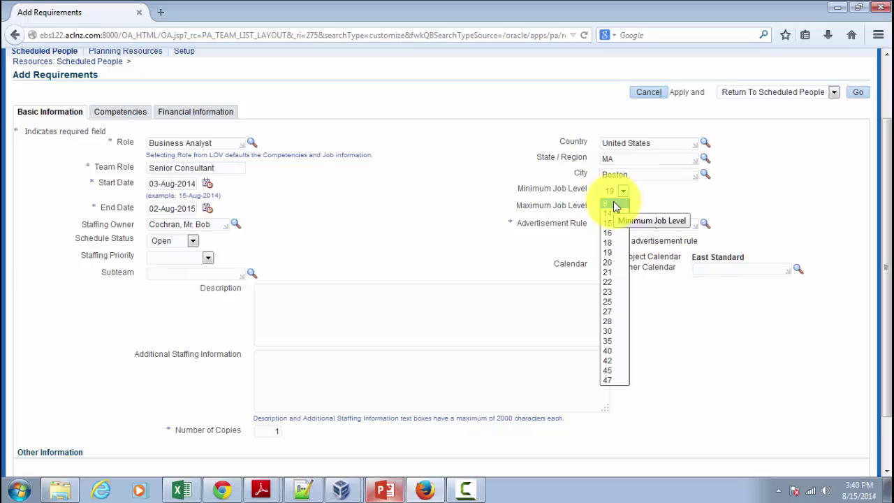
click(526, 192)
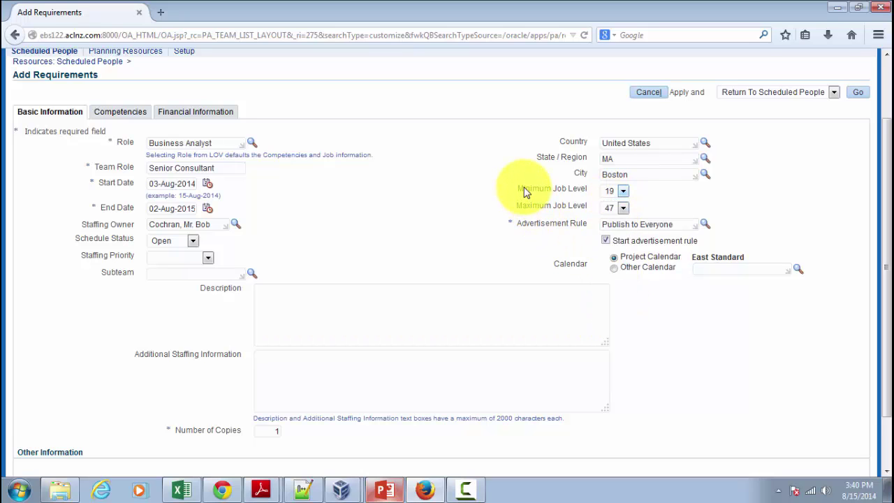
click(624, 192)
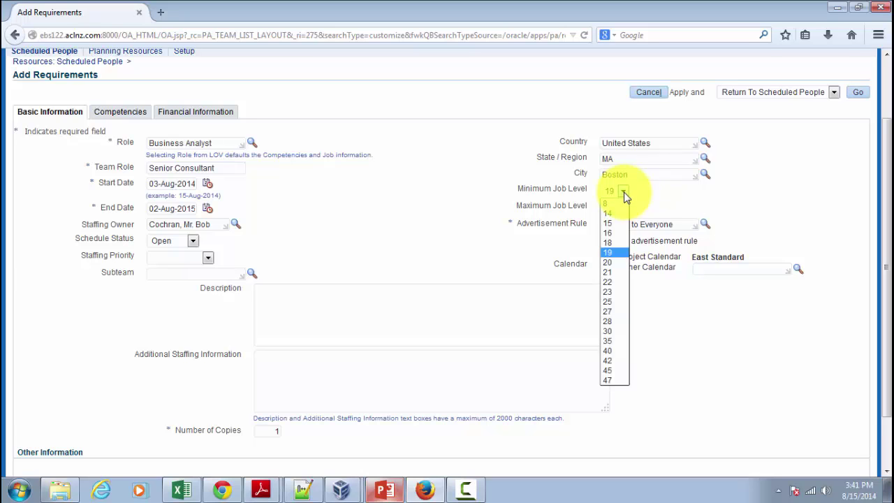
click(615, 233)
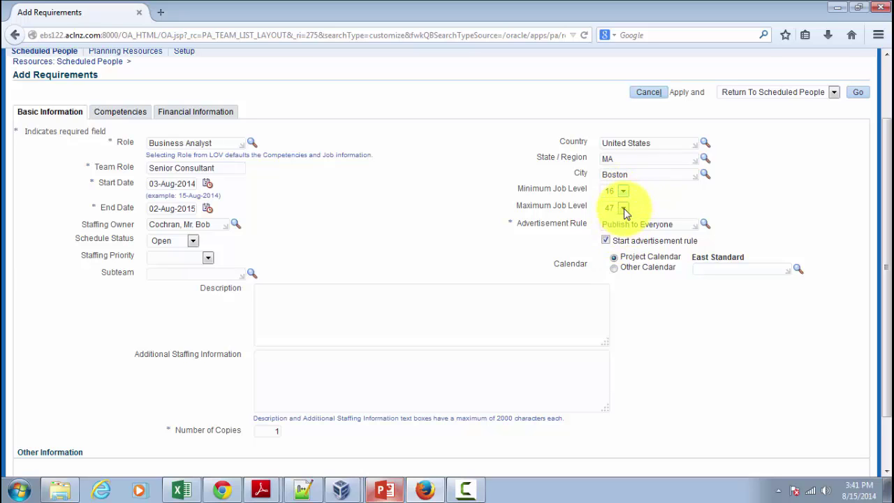
click(623, 207)
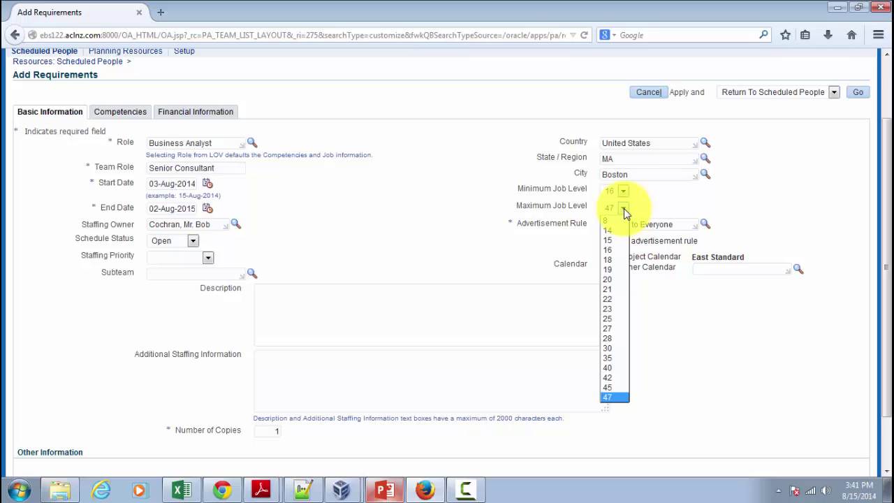
click(611, 368)
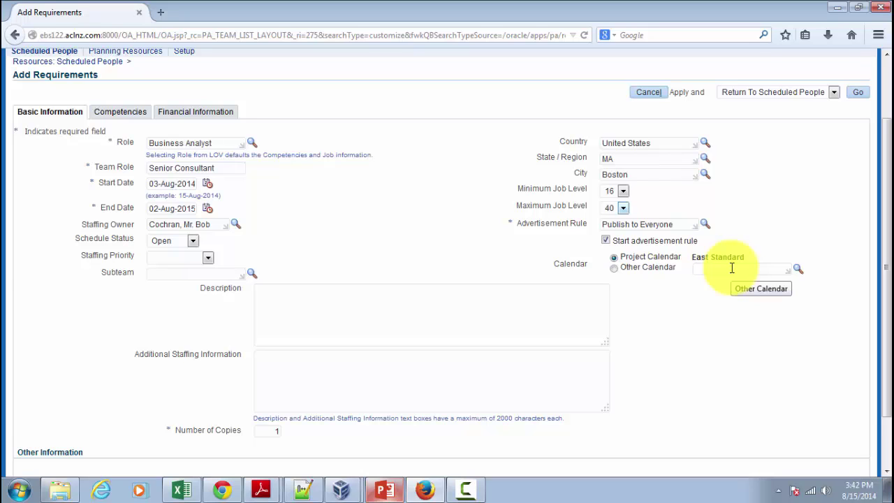
Review the requirement's default competencies and add blank rows for further competencies.
click(121, 112)
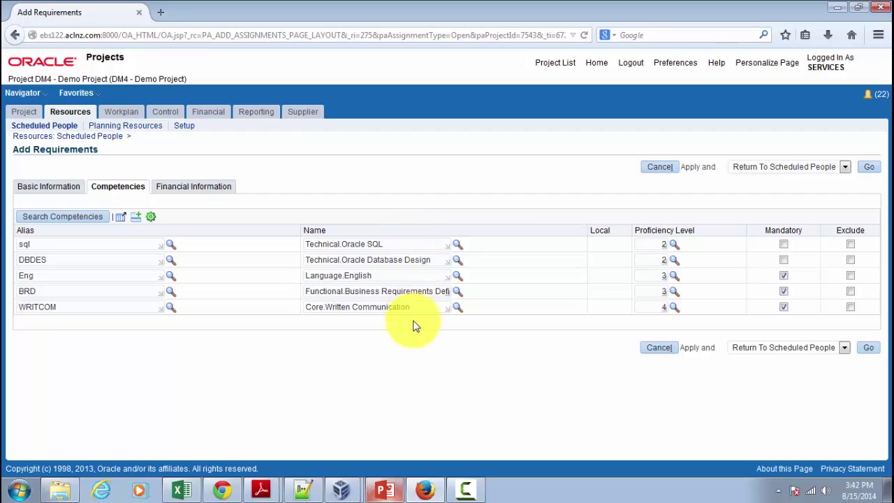
click(46, 191)
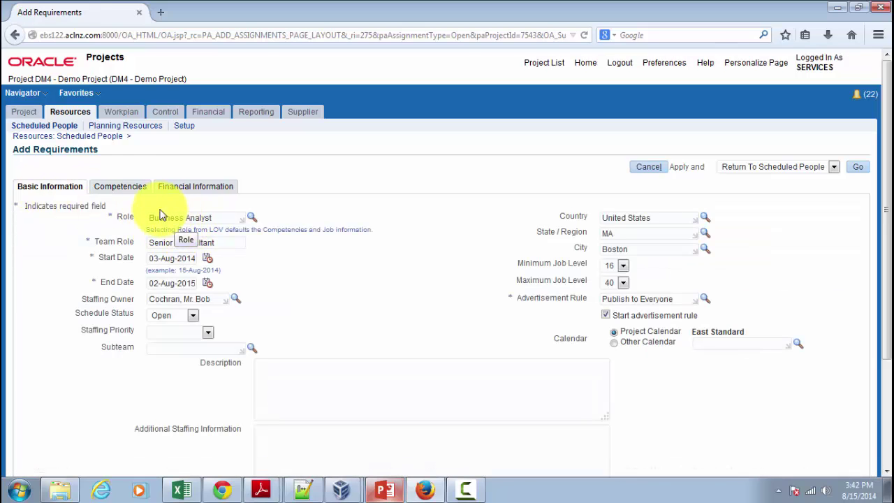
click(125, 189)
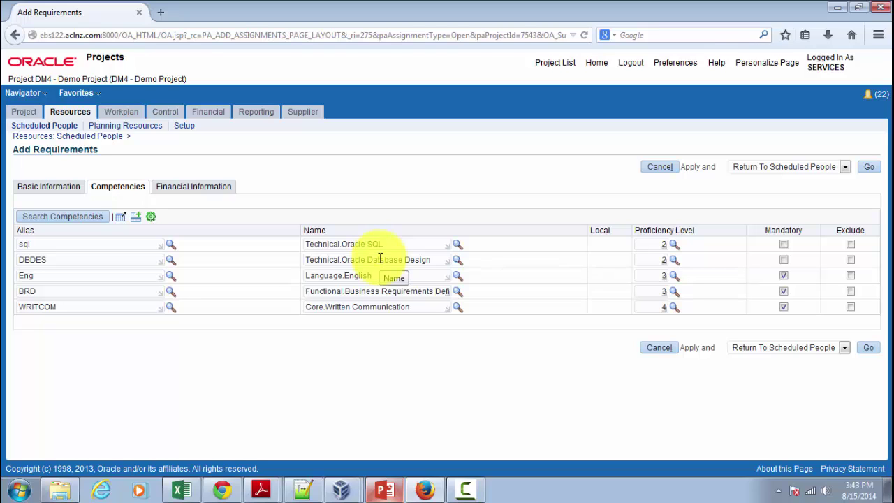
click(136, 218)
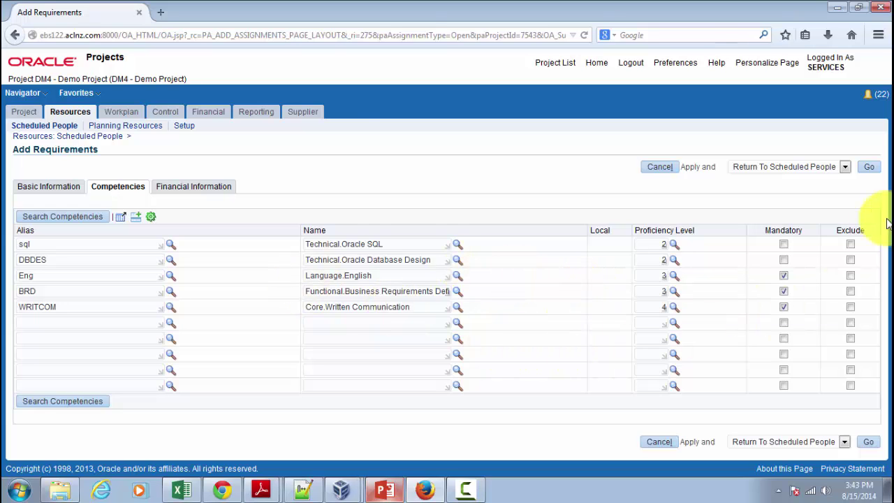
In the requirement's financial information, choose Rate as the transfer price rate override and view the available Basis choices.
click(181, 194)
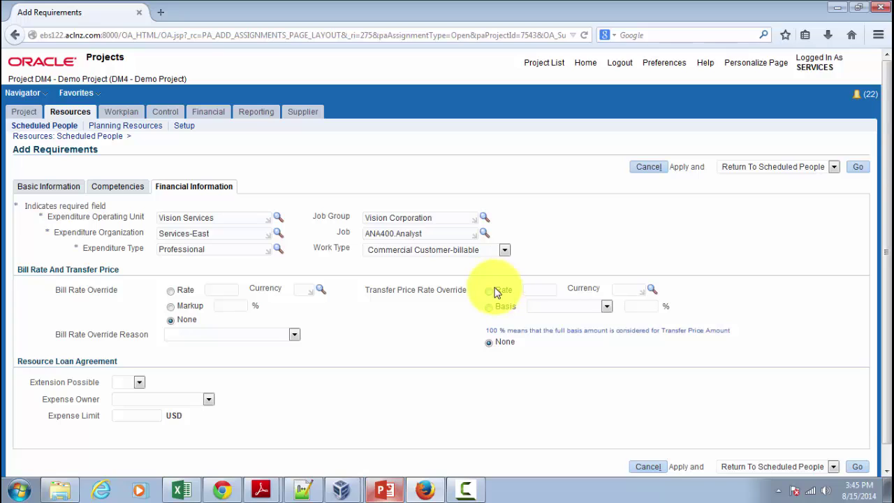
click(490, 293)
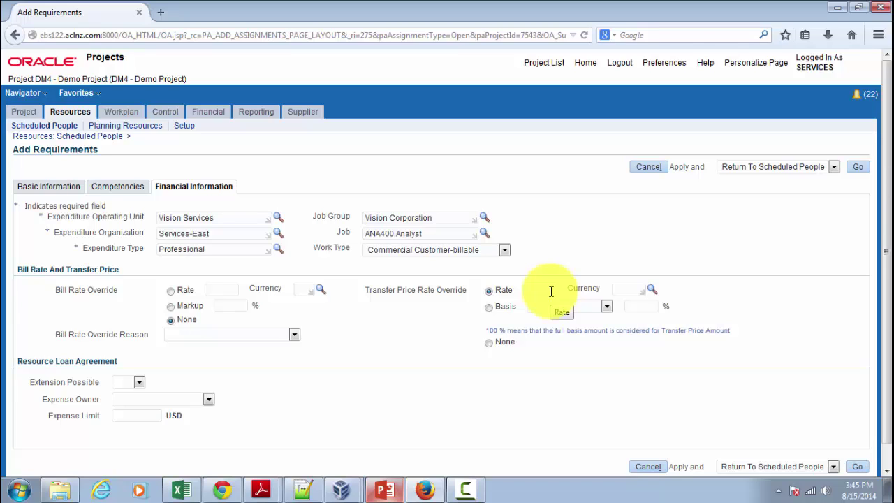
click(551, 292)
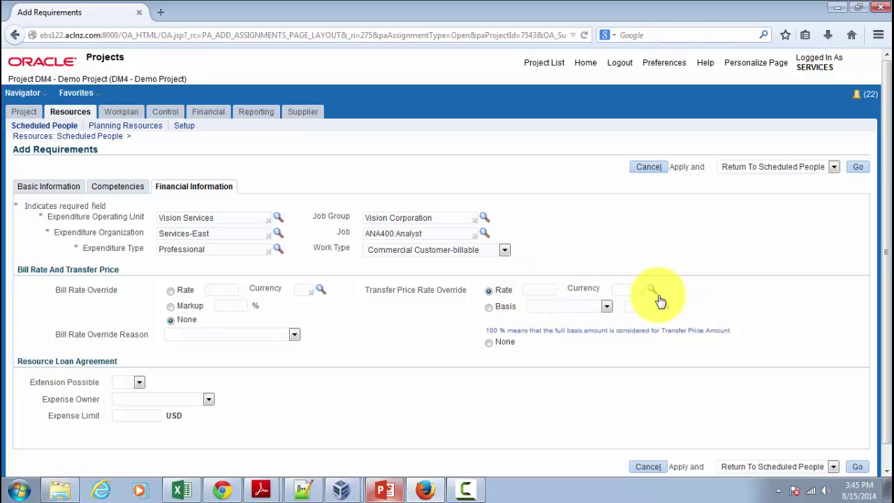
click(607, 308)
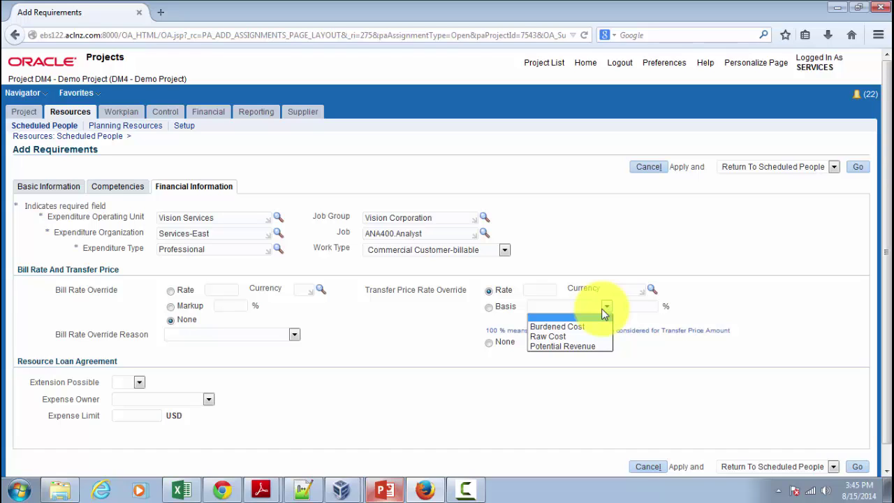
click(430, 347)
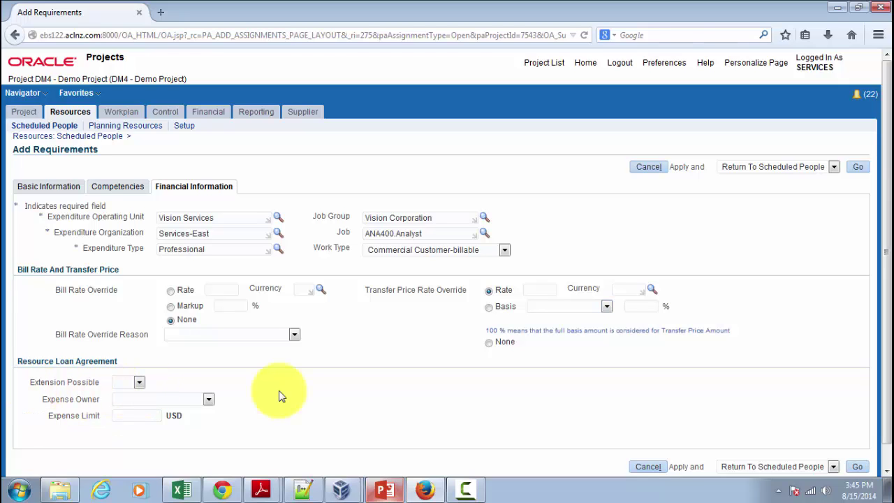
Examine the Extension Possible and Expense Owner choices of the resource loan agreement.
click(140, 383)
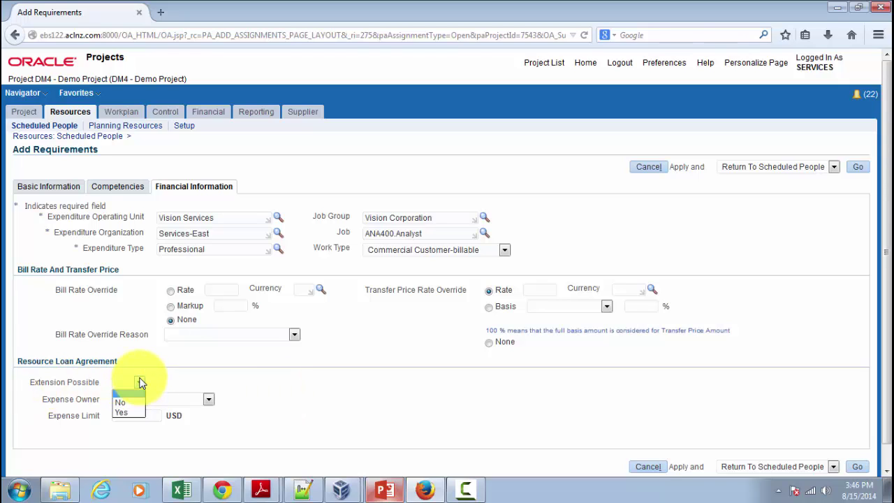
click(255, 392)
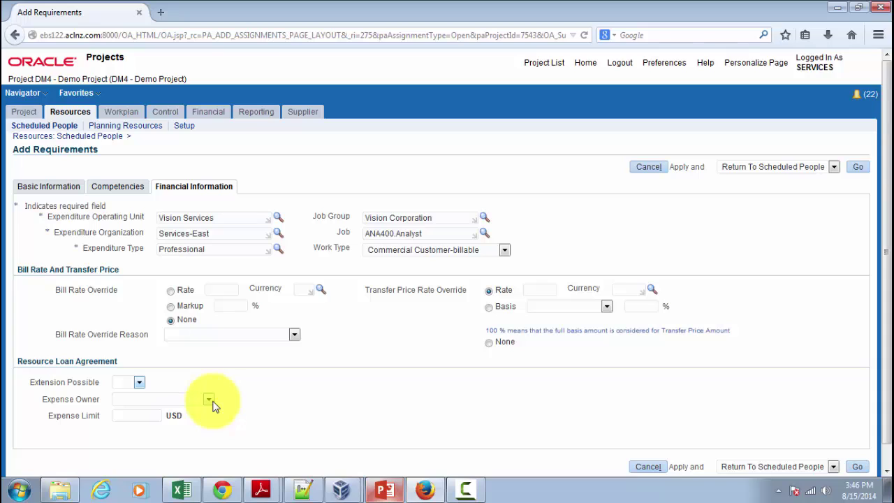
click(209, 401)
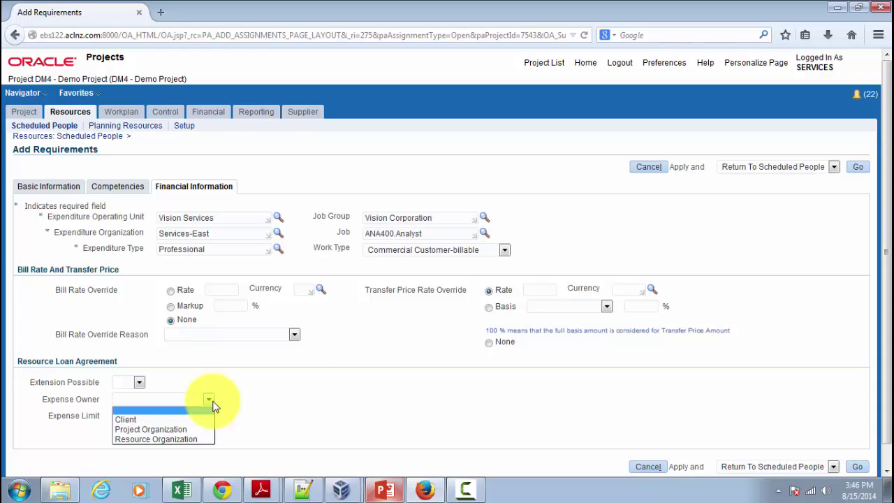
click(309, 393)
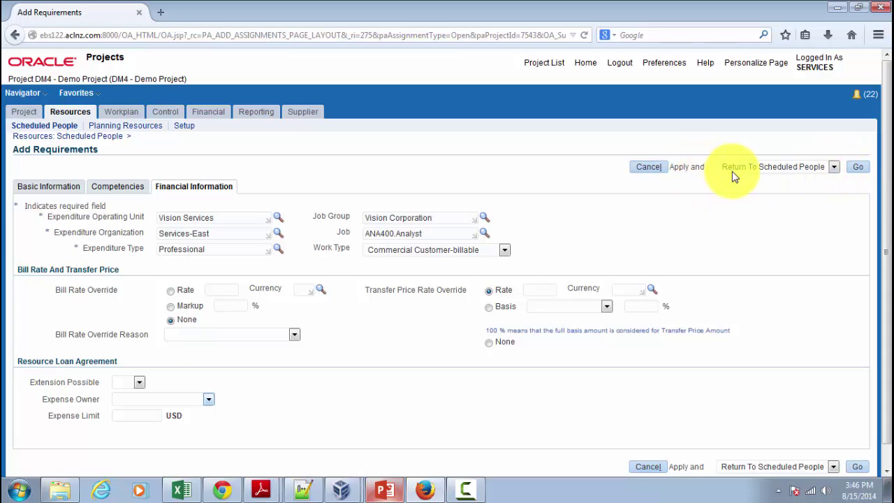
Set the transfer price rate override to None and apply the requirement with a return to Scheduled People.
click(859, 168)
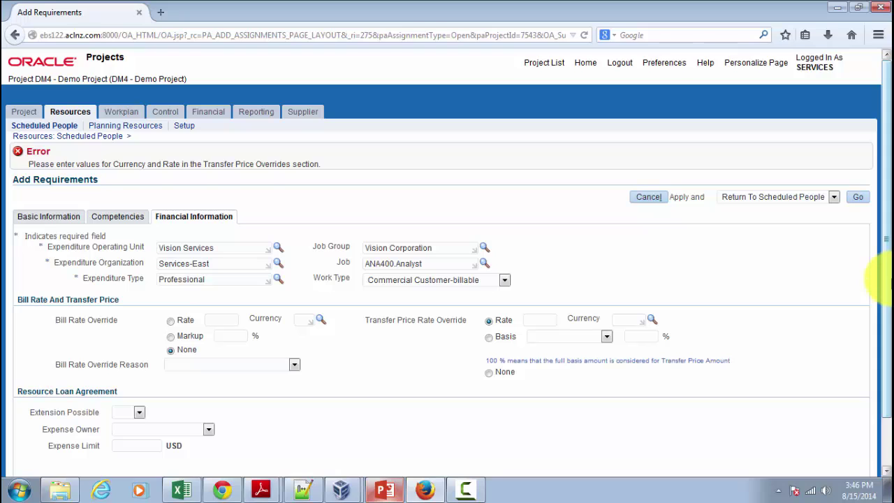
click(490, 374)
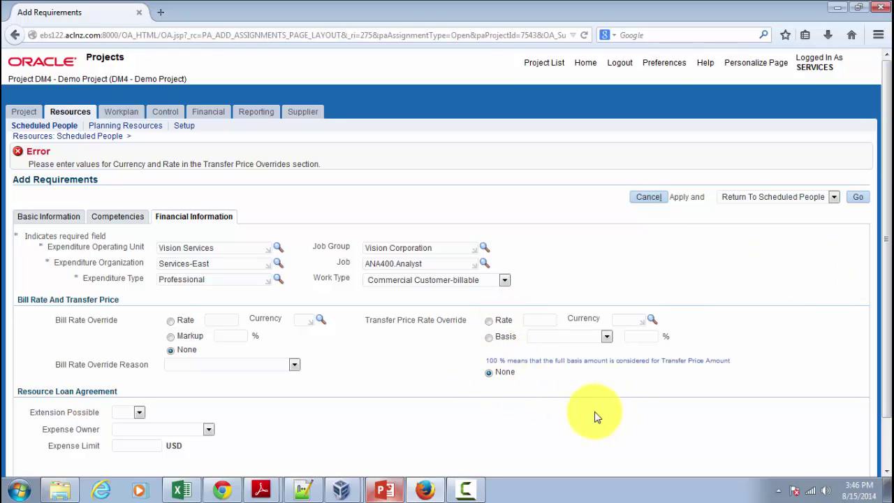
click(859, 197)
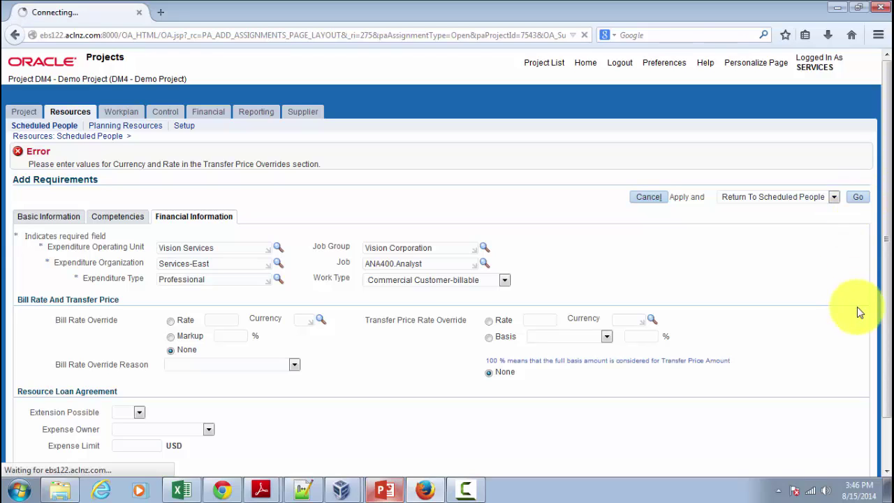